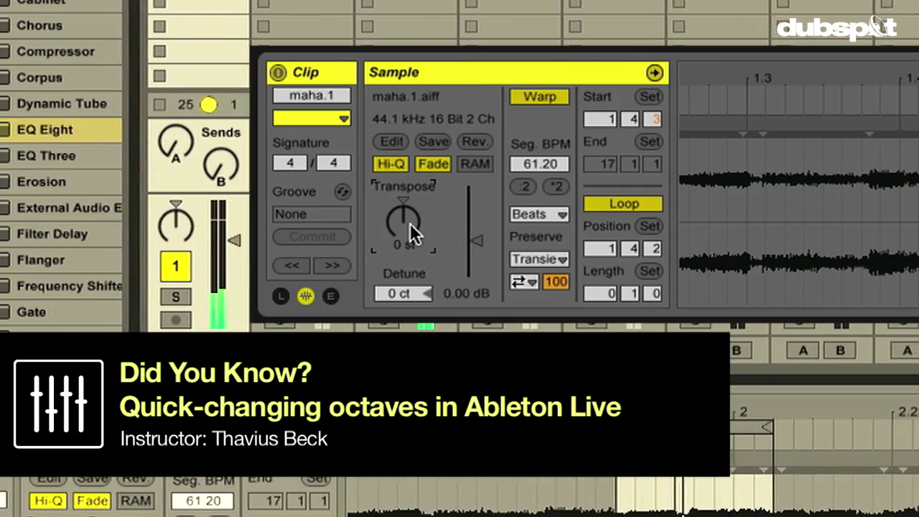
- Try octave shifts on the maha.1 clip's transpose, then play the set and lower it to -12 st
key(ctrl+Down)
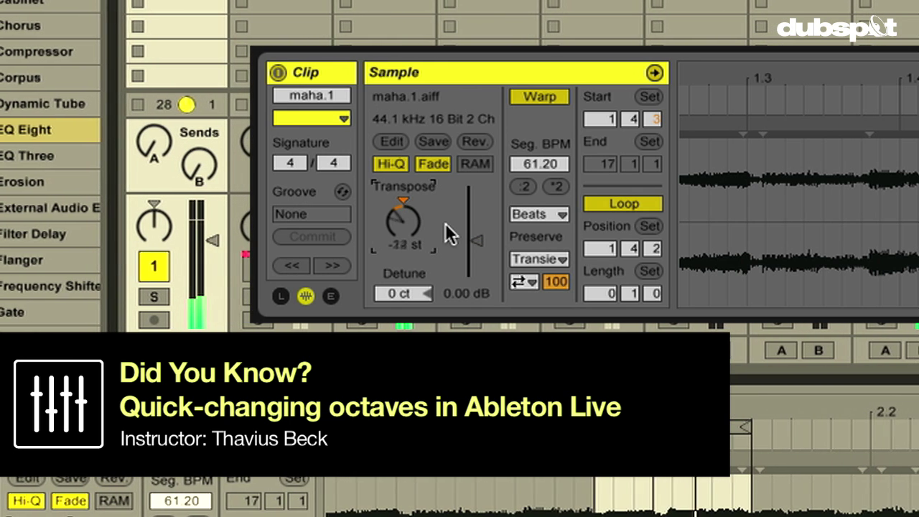
key(ctrl+Down)
key(ctrl+Up)
key(ctrl+Up)
key(ctrl+Up)
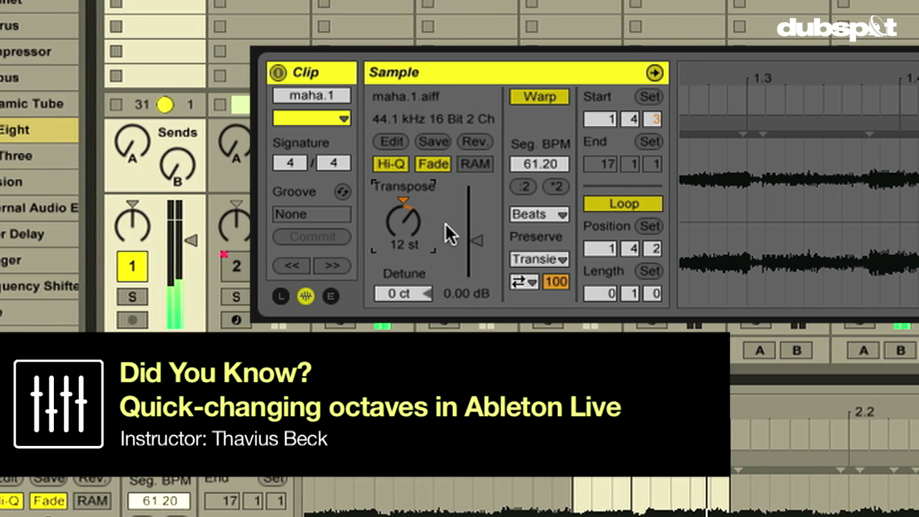
key(ctrl+Up)
key(ctrl+Down)
key(ctrl+Down)
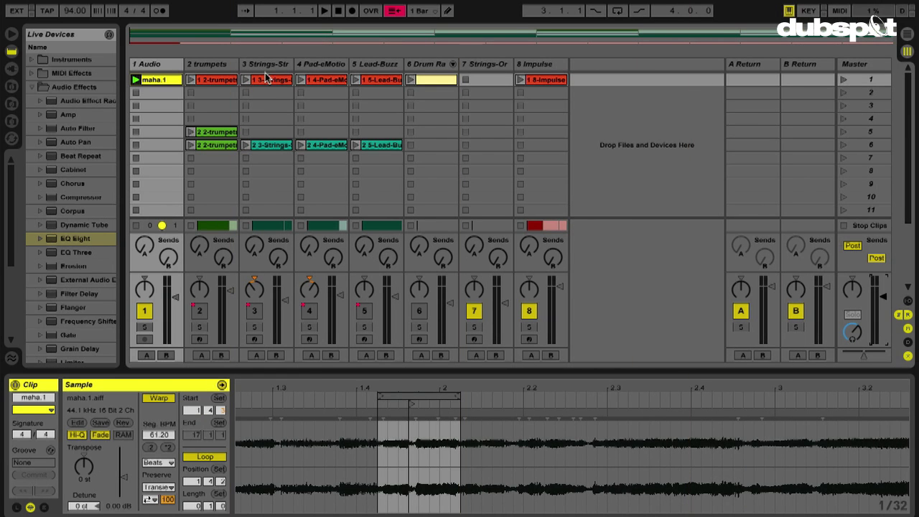
click(325, 11)
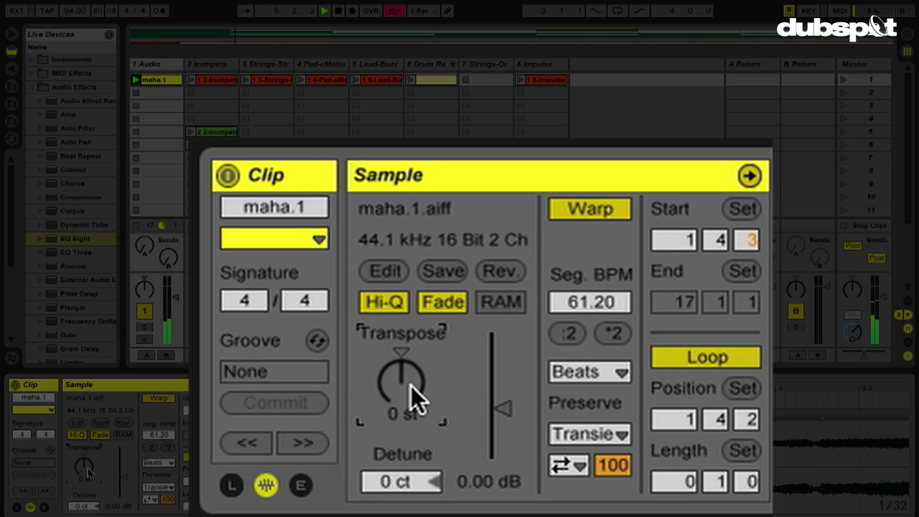
drag(410, 386, 411, 385)
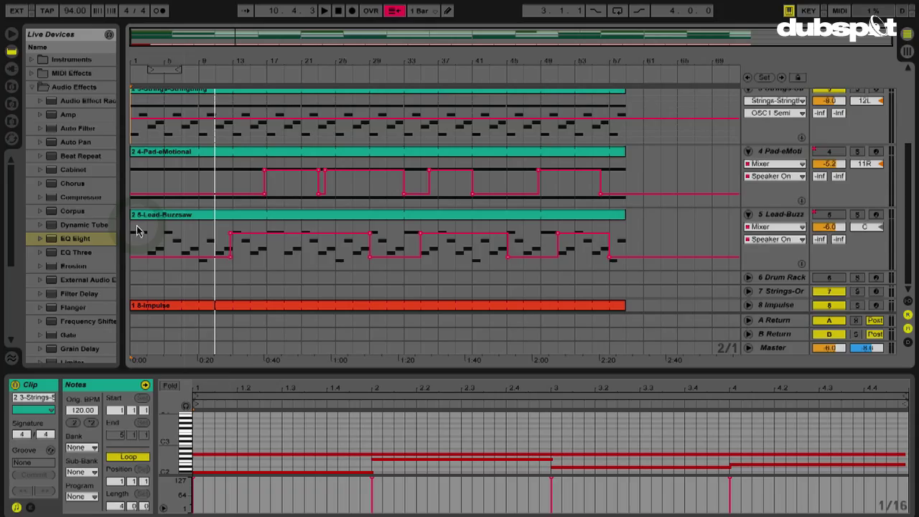
- Switch to Arrangement View, show the Lead-Buzzsaw track's synth and focus its Transpose knob
key(Tab)
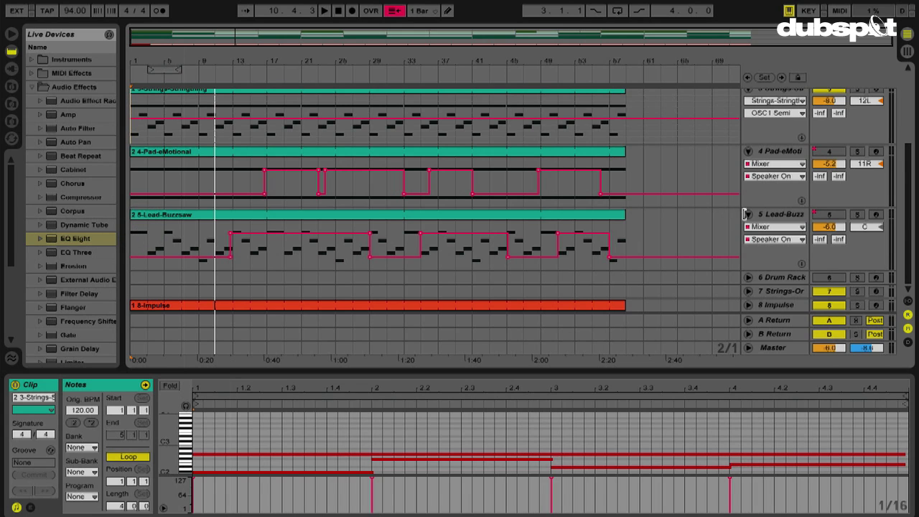
click(772, 216)
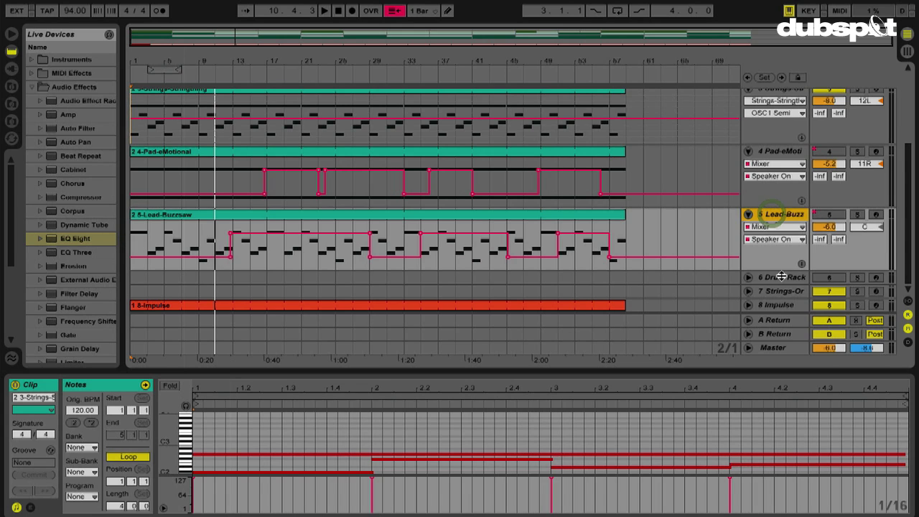
double_click(779, 215)
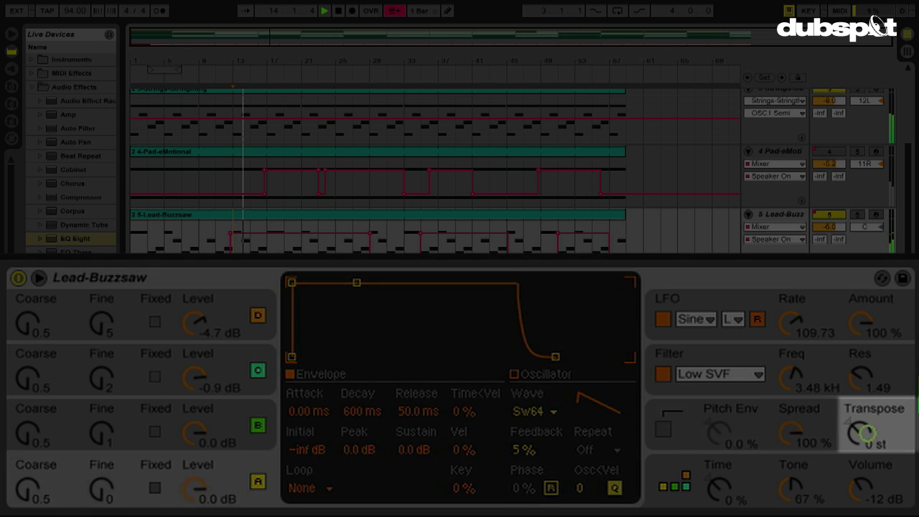
click(865, 432)
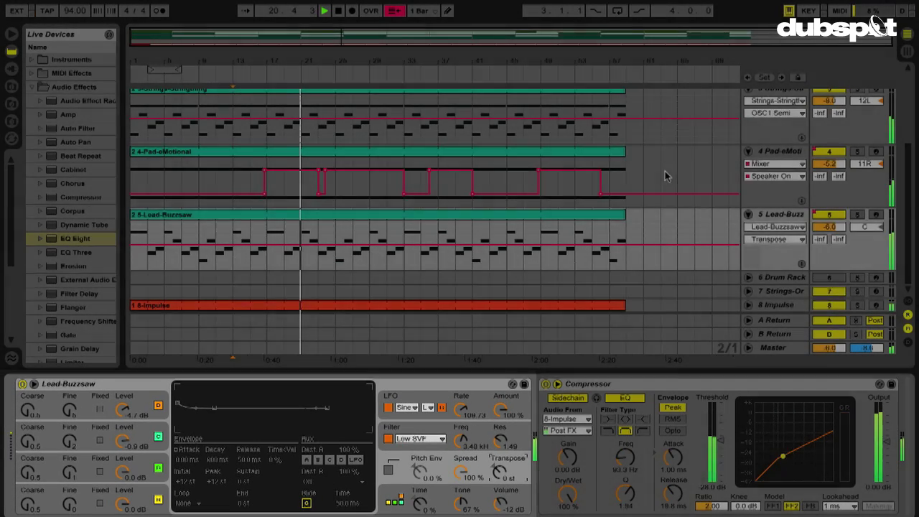
scroll(696, 174, up, 5)
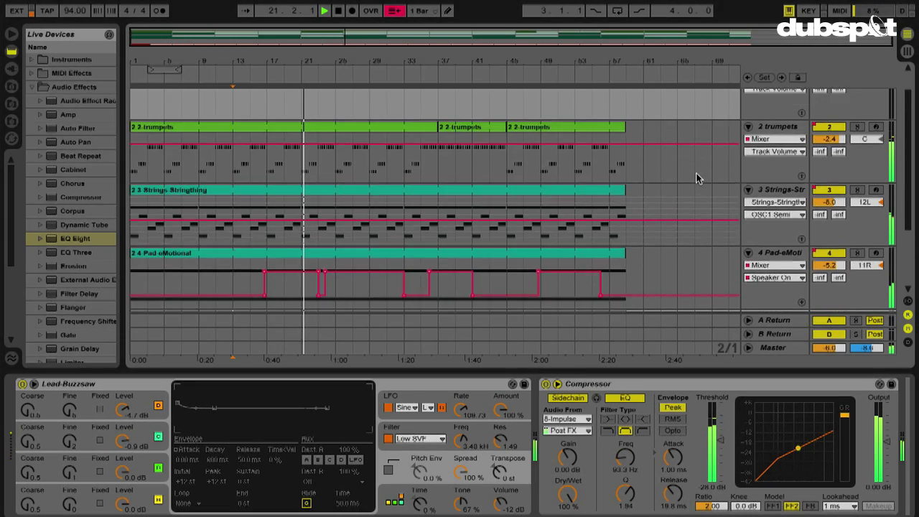
- Solo the trumpets track, drop its Sampler Transp to -11 st, undo back to +1 st, then unsolo
scroll(696, 178, up, 1)
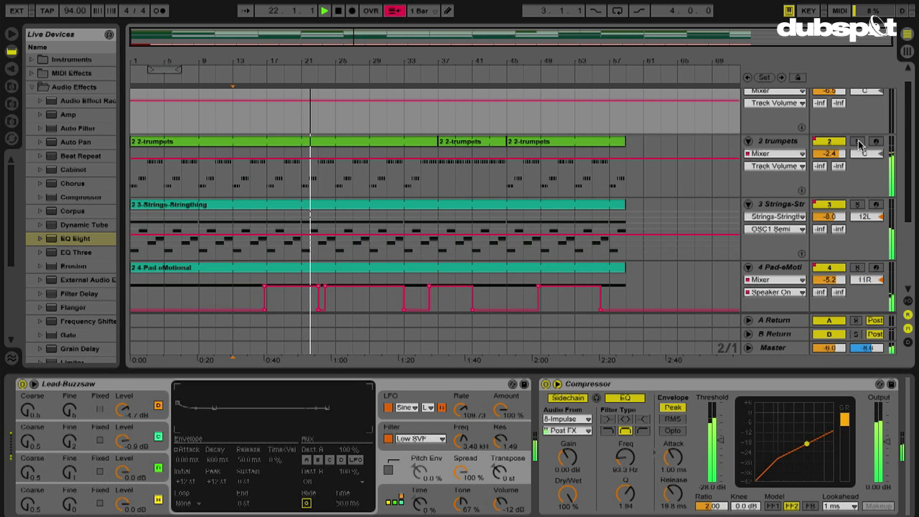
click(859, 142)
click(776, 141)
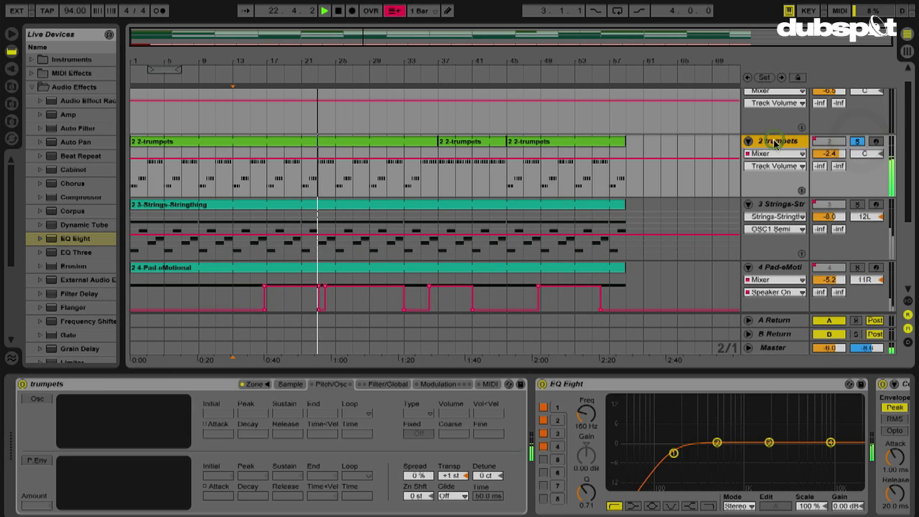
click(352, 142)
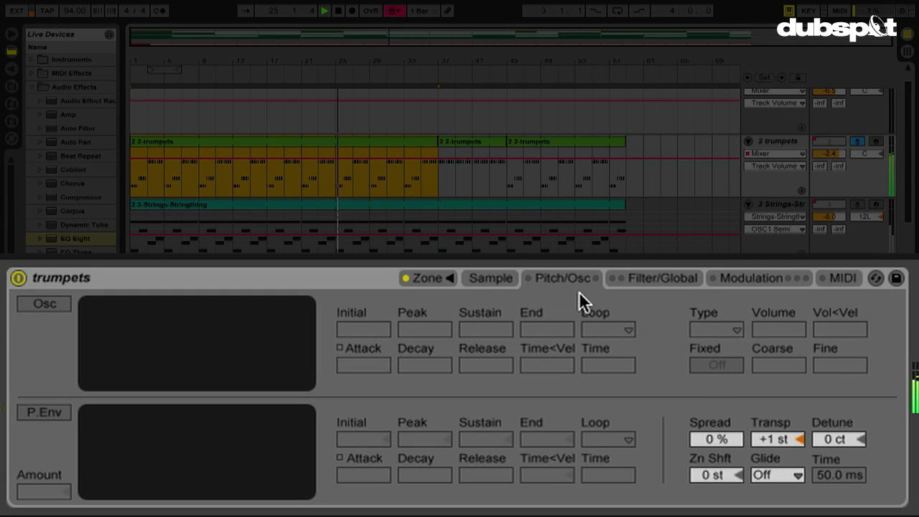
click(779, 438)
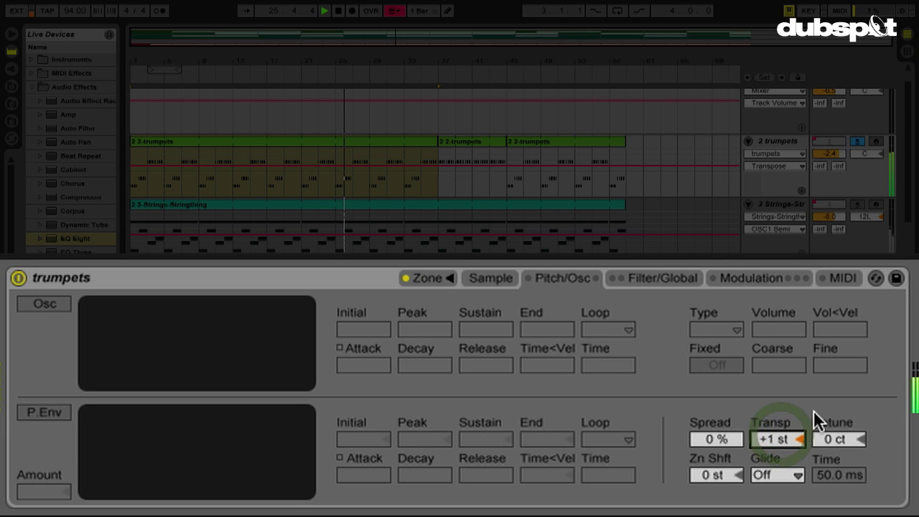
text(-11)
key(Return)
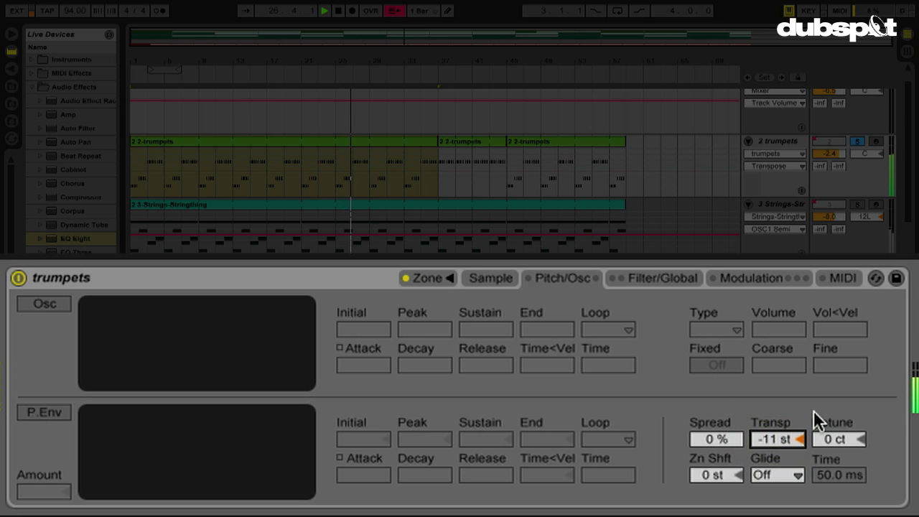
key(ctrl+z)
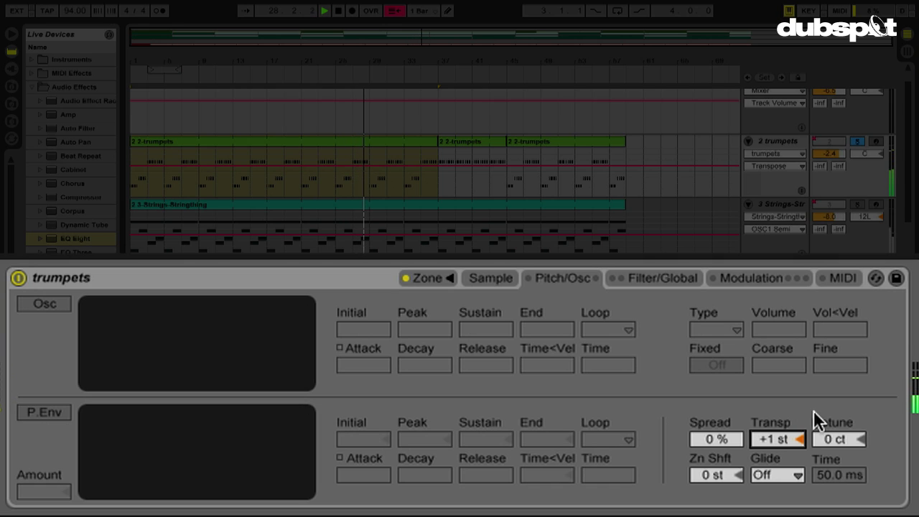
click(859, 144)
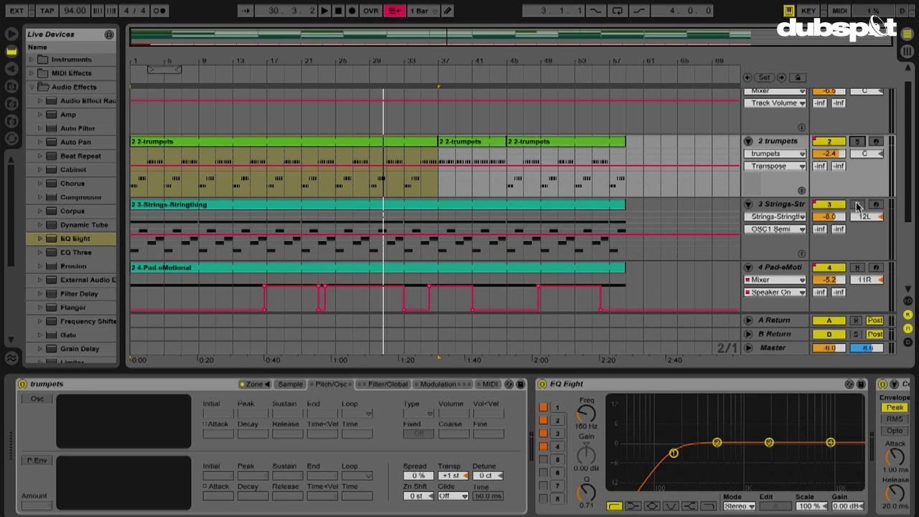
- Solo the Strings track, start playback, and open its clip in an enlarged note editor
click(858, 206)
key(space)
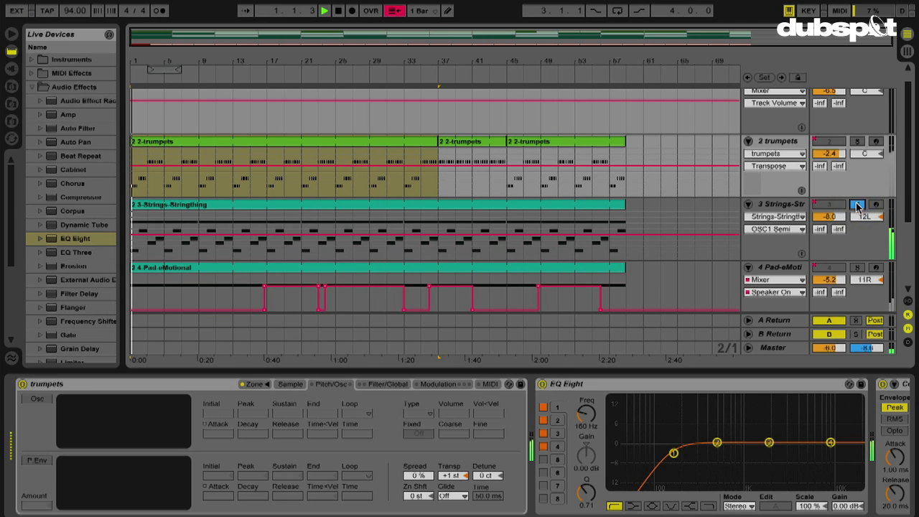
double_click(291, 206)
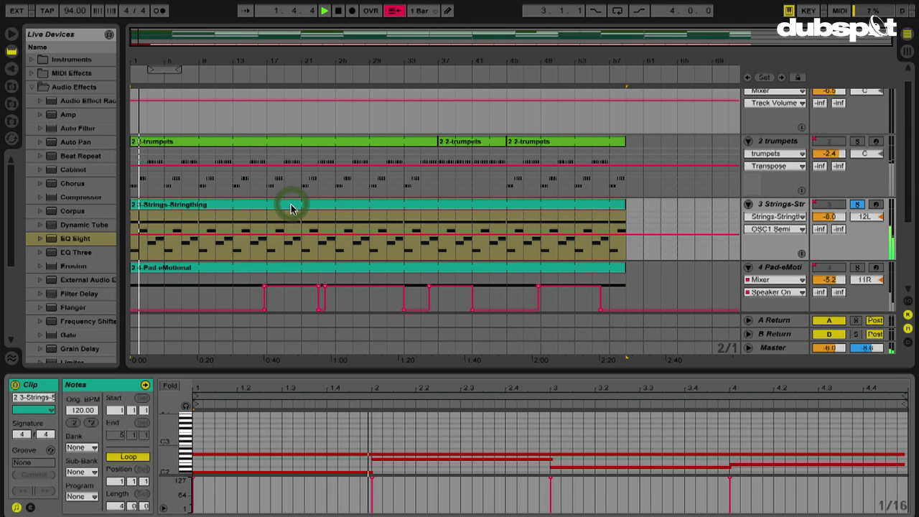
drag(467, 372, 478, 230)
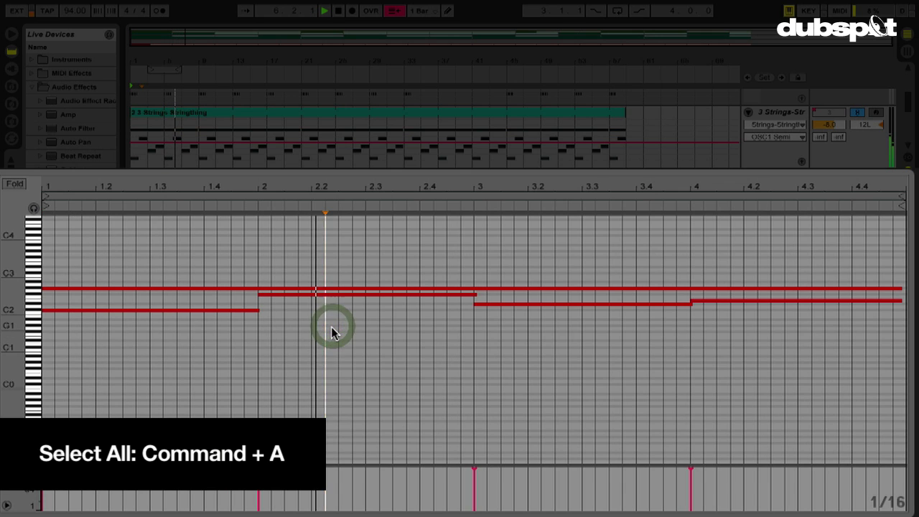
- Select all the clip's notes, shift them down and up by octaves, then shrink the editor
key(super+a)
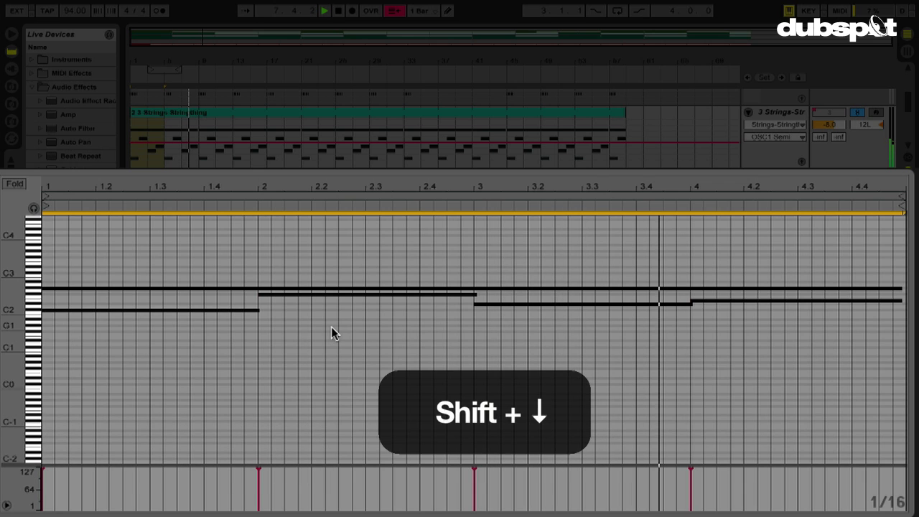
key(shift+Down)
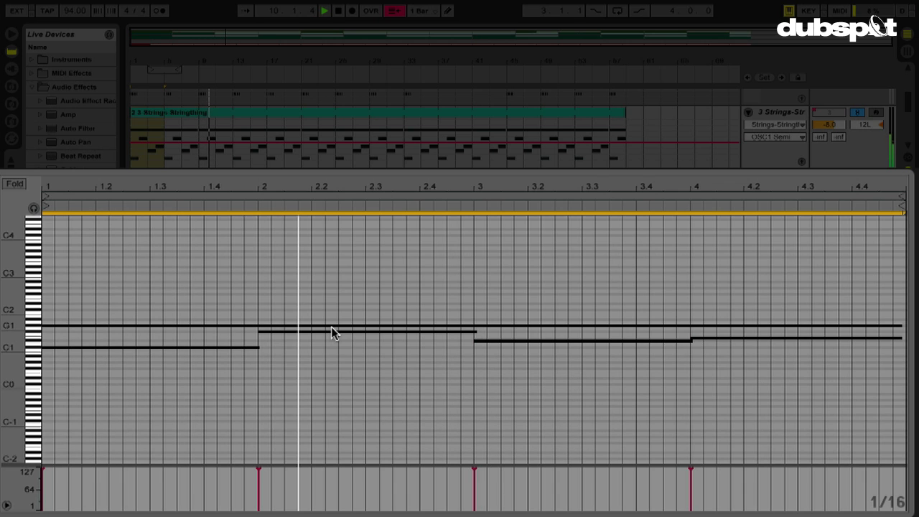
key(shift+Up)
key(shift+Up)
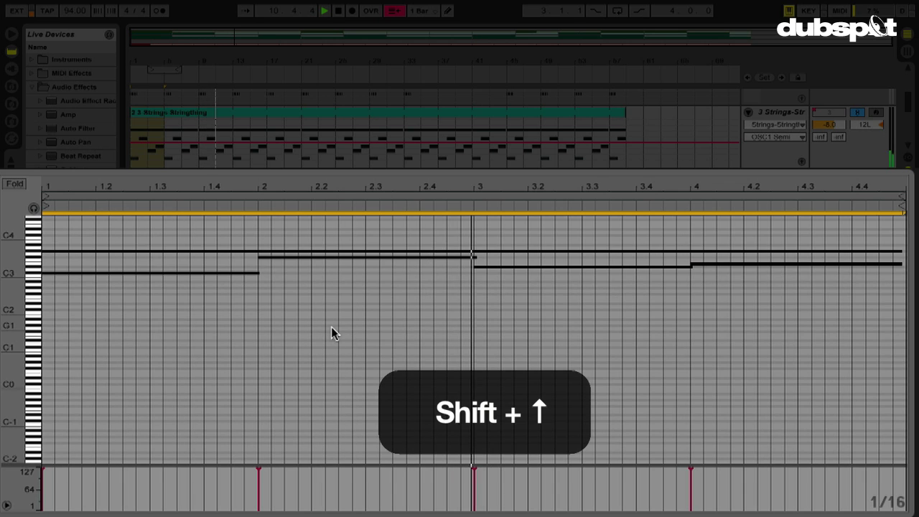
key(shift+Down)
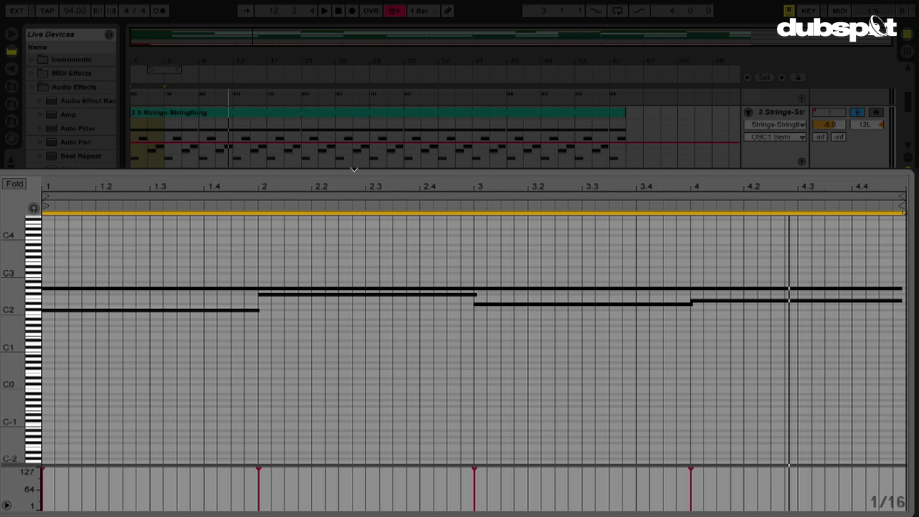
drag(354, 169, 462, 372)
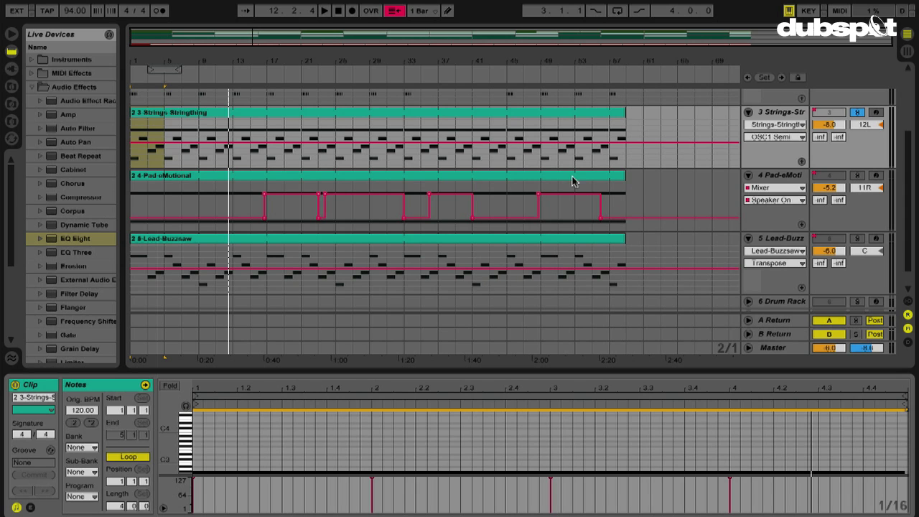
- Show the Strings-Stringthing device view, play, and nudge the oscillator pitch up 2 st and back to 0
click(859, 113)
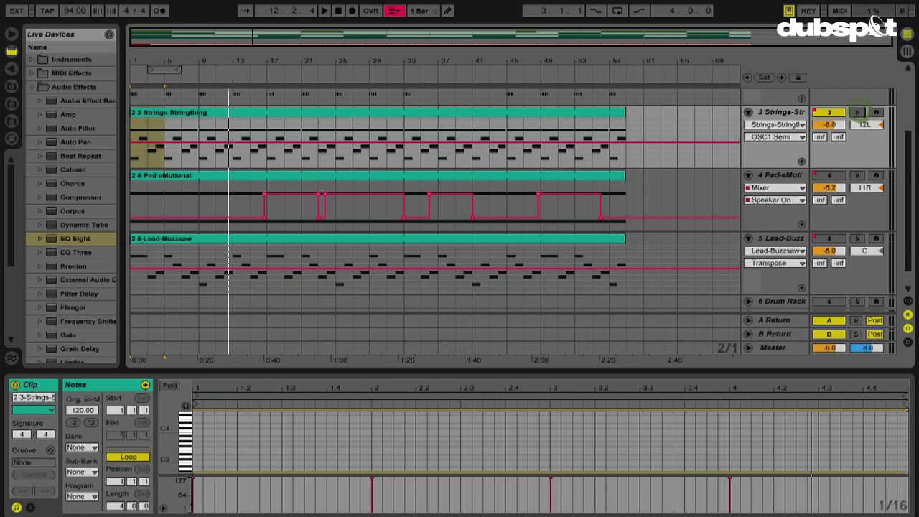
key(shift+Tab)
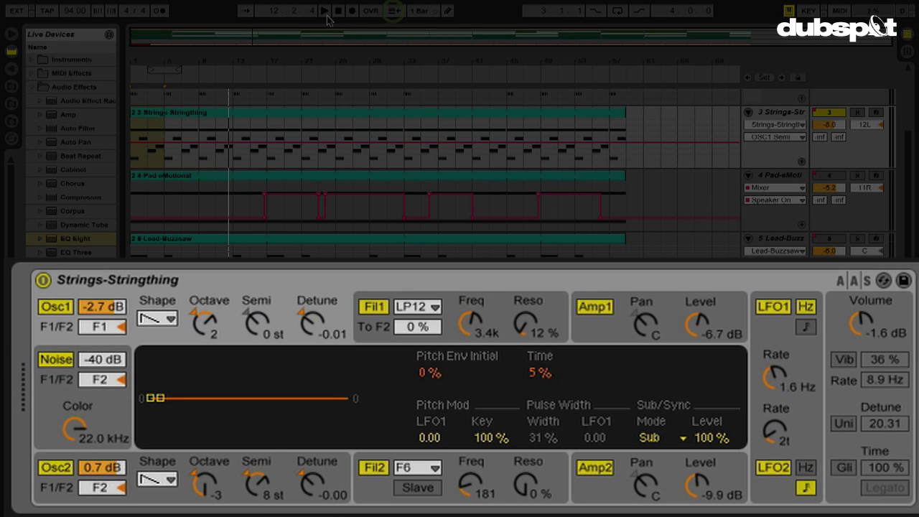
click(325, 11)
click(857, 113)
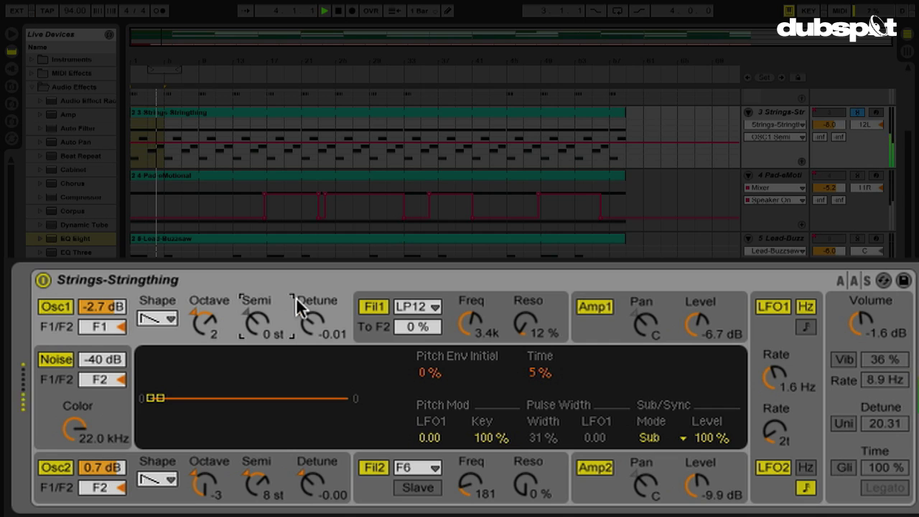
key(Up)
key(Up)
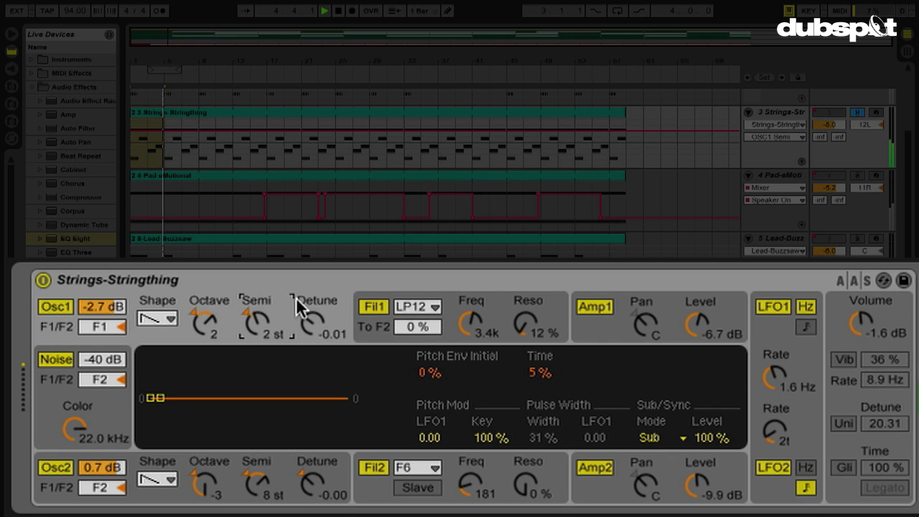
key(Down)
key(Down)
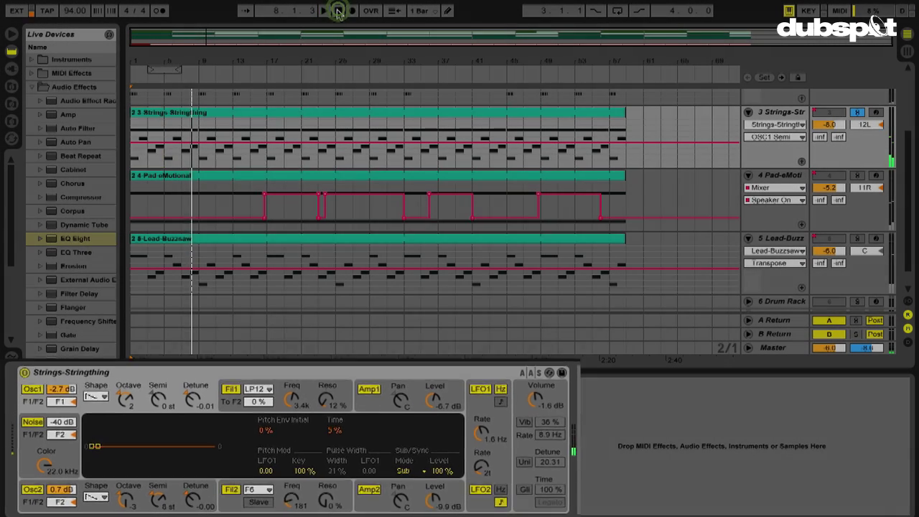
click(338, 12)
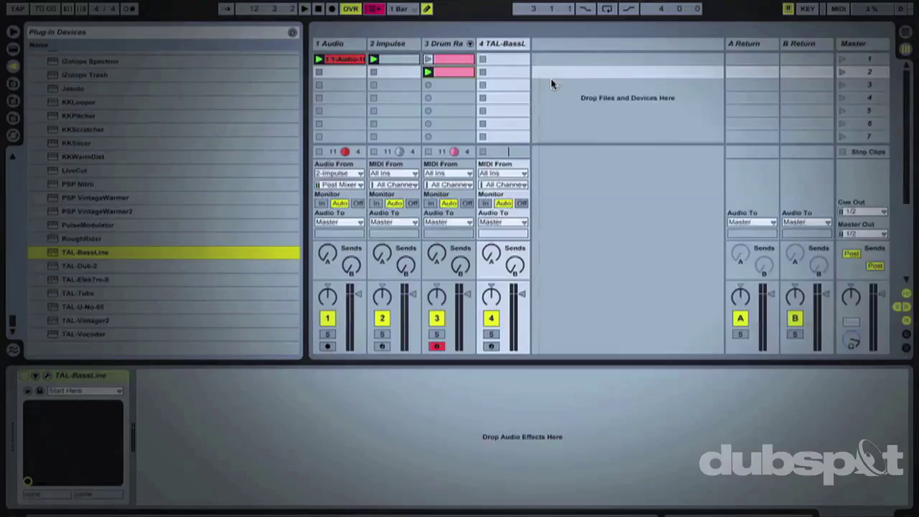
- Create a new MIDI clip in the TAL-BassLine track's second empty slot and open it in the editor
double_click(485, 72)
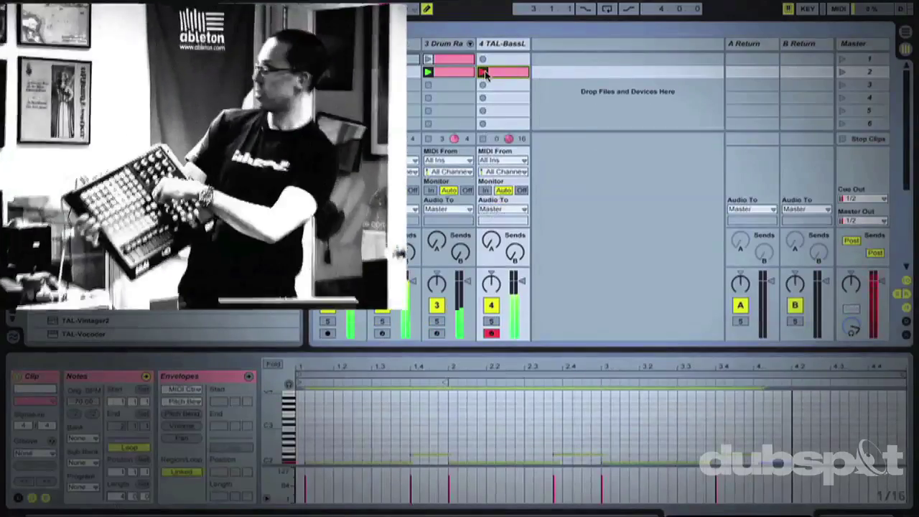